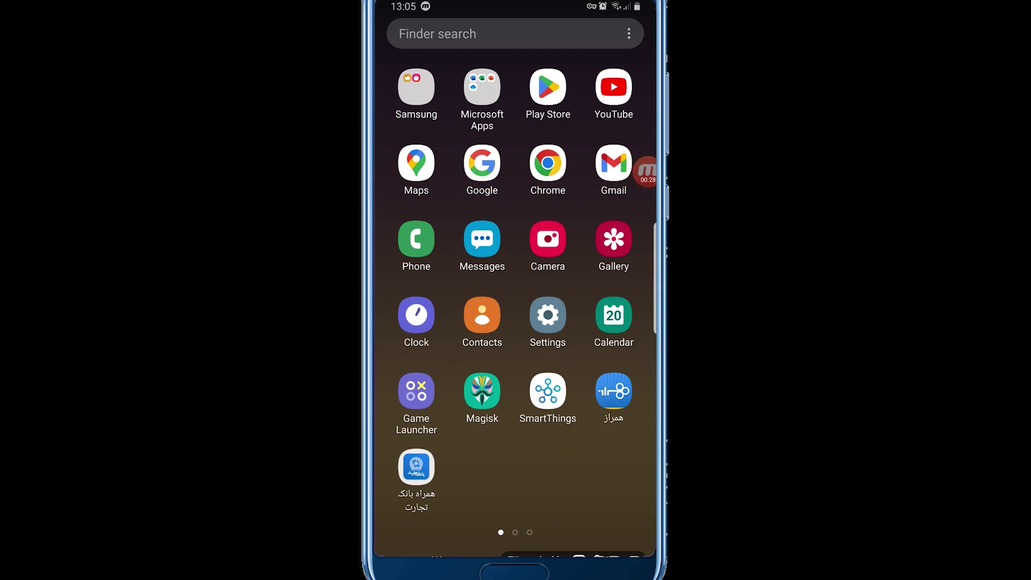
Search Google for 'accessing and downloading' using the autocomplete suggestion.
click(482, 163)
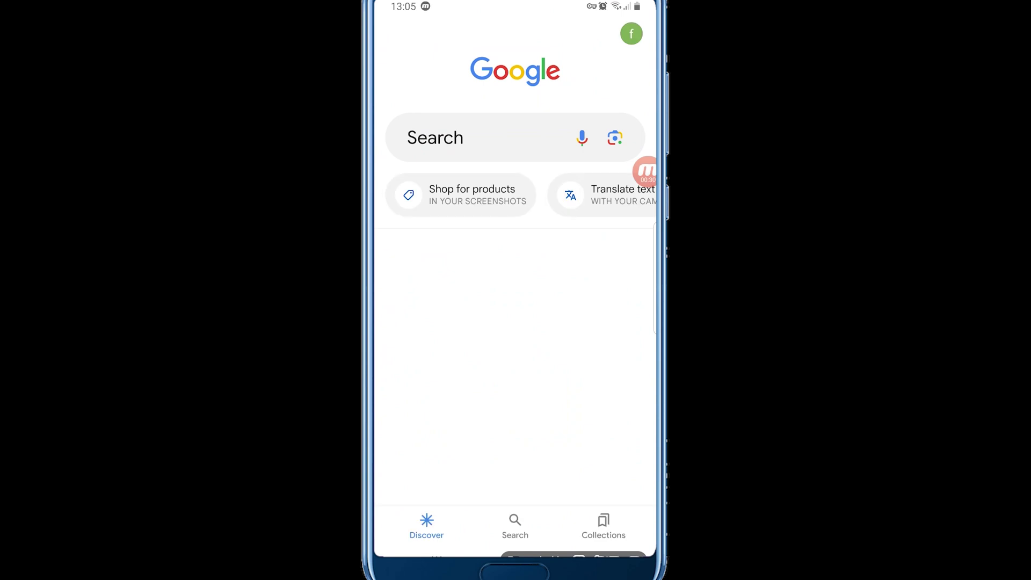
click(484, 138)
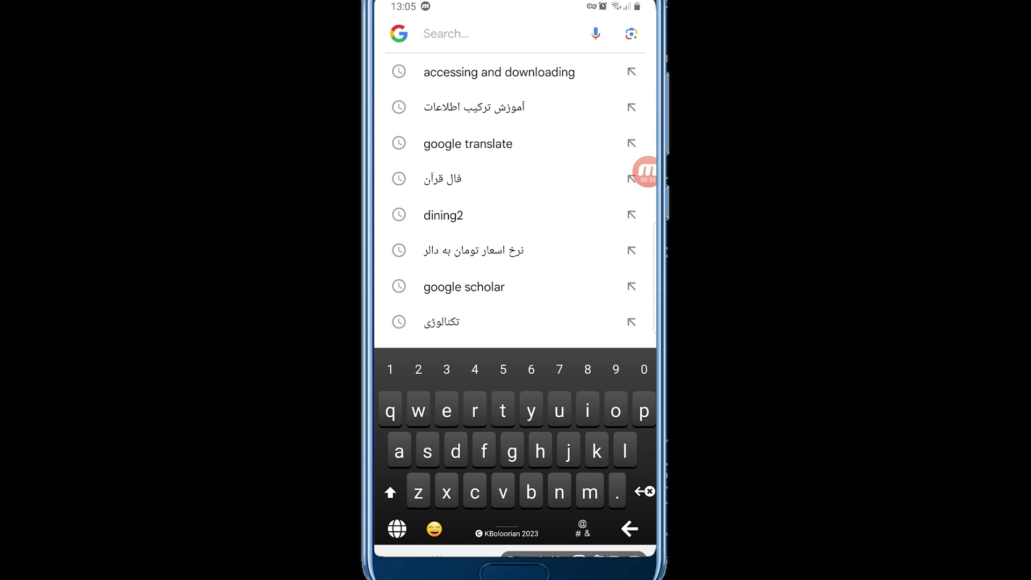
text(ac)
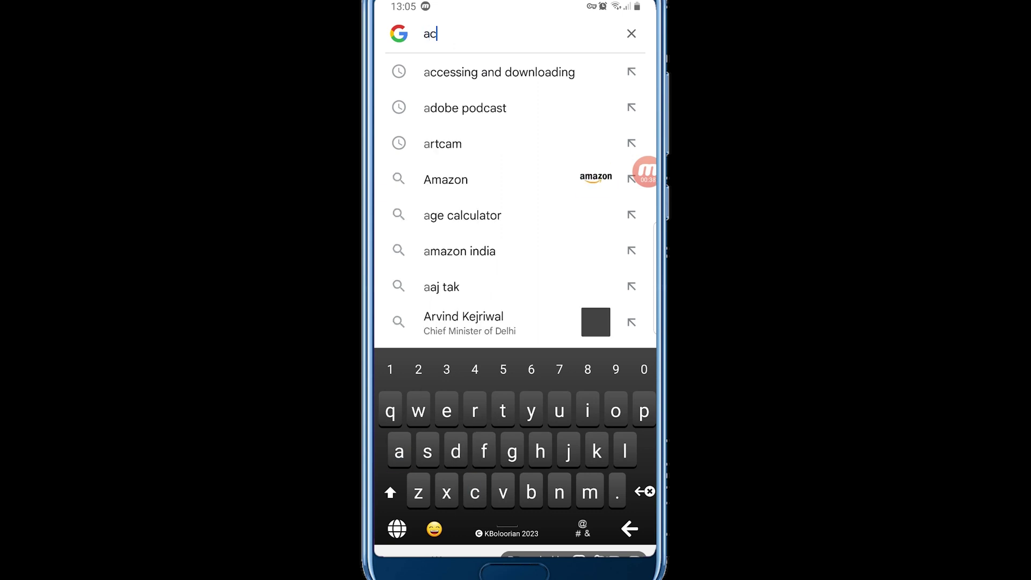
text(es)
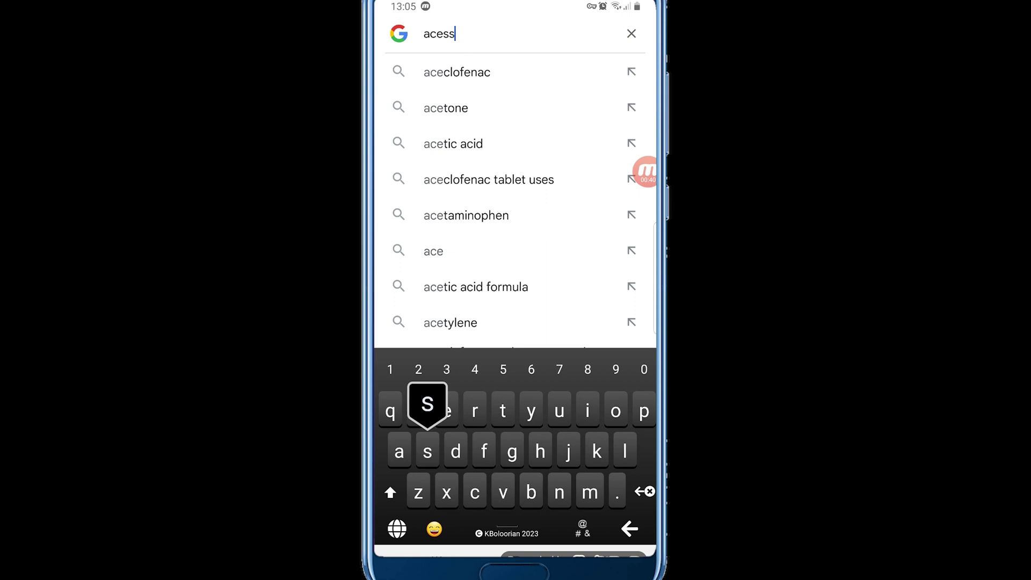
text(s)
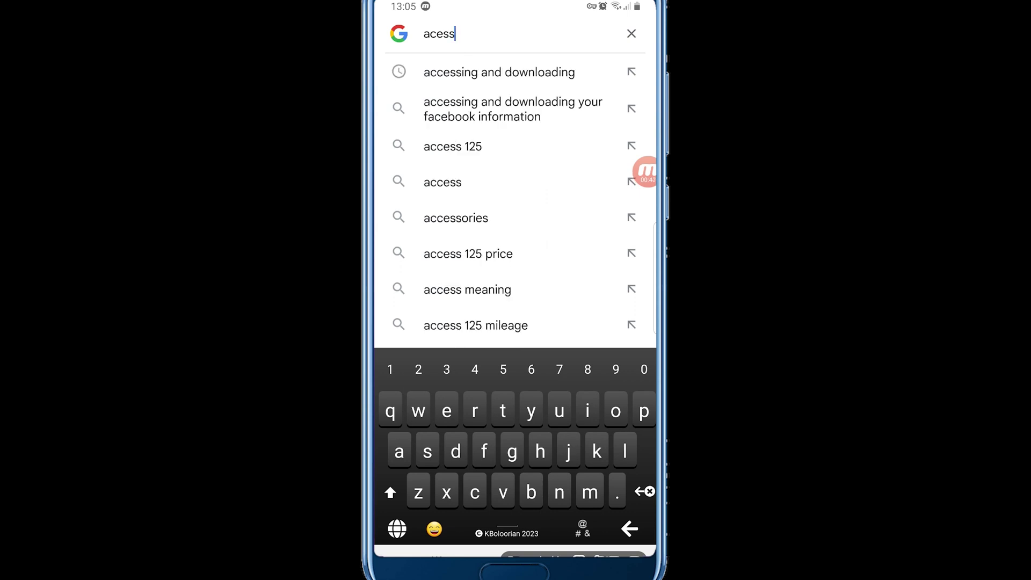
click(631, 72)
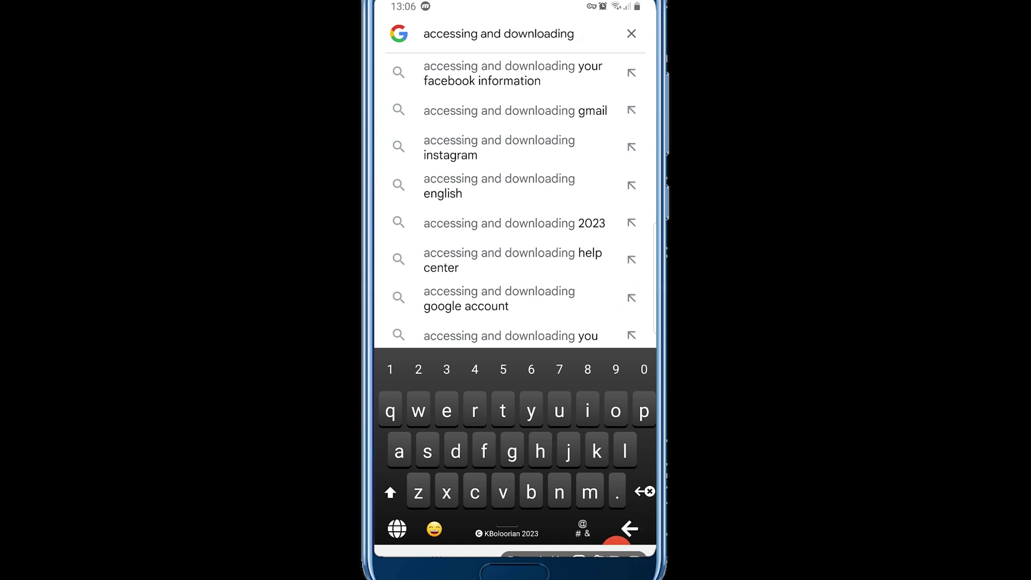
click(630, 530)
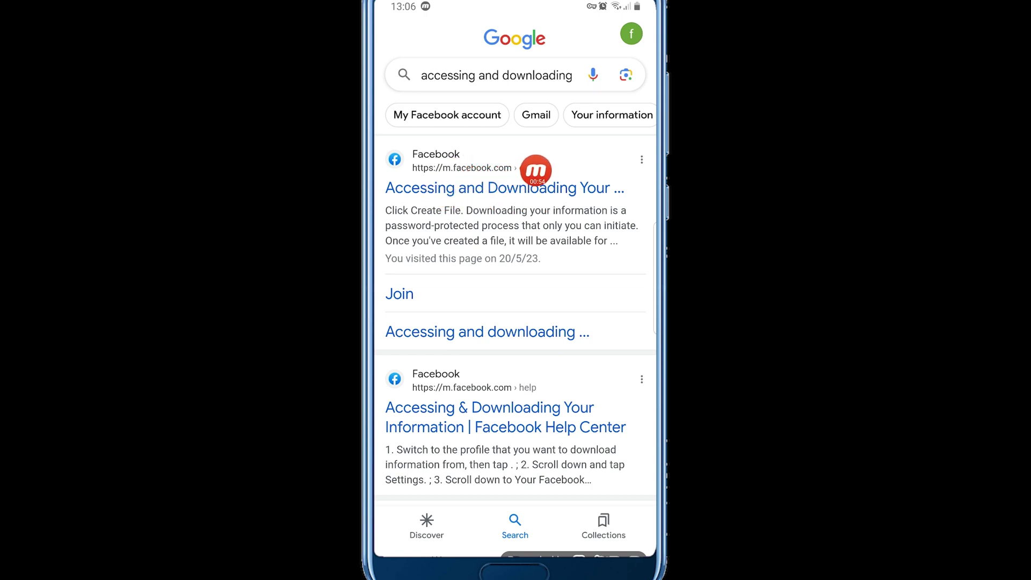
On Facebook's Accessing and Downloading help page, report a hacked account under account access troubleshooting.
click(505, 188)
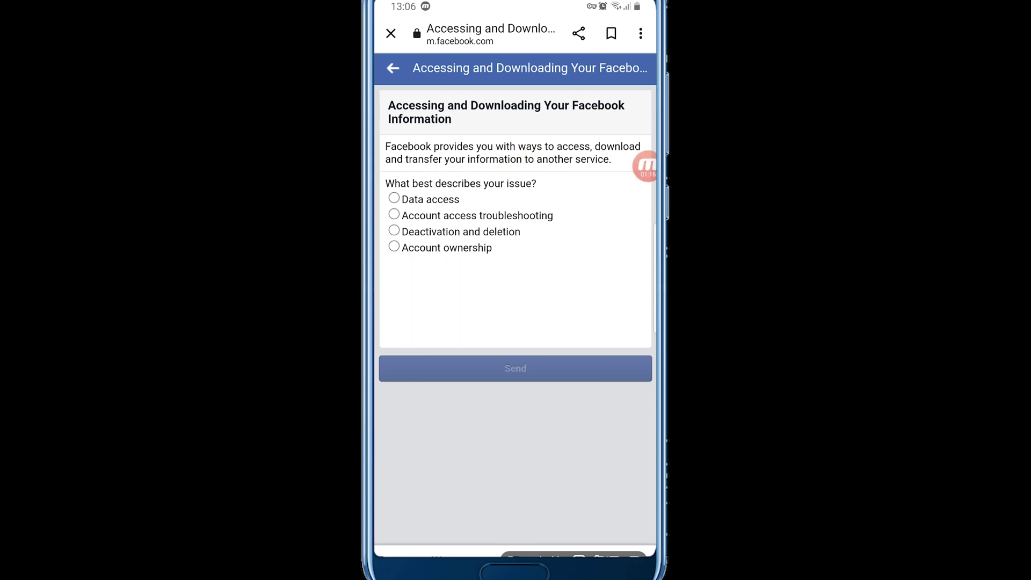
click(393, 215)
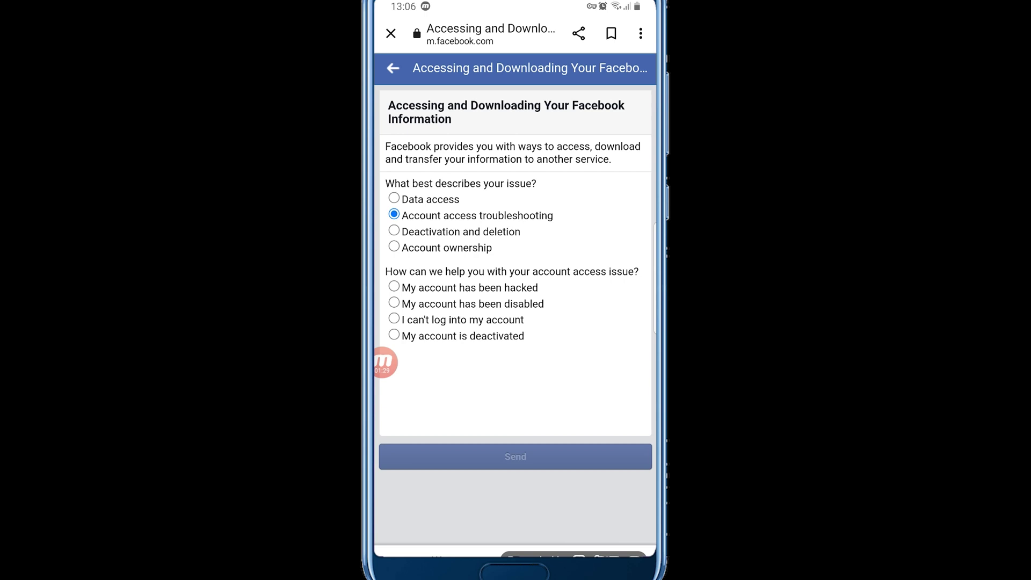
click(395, 287)
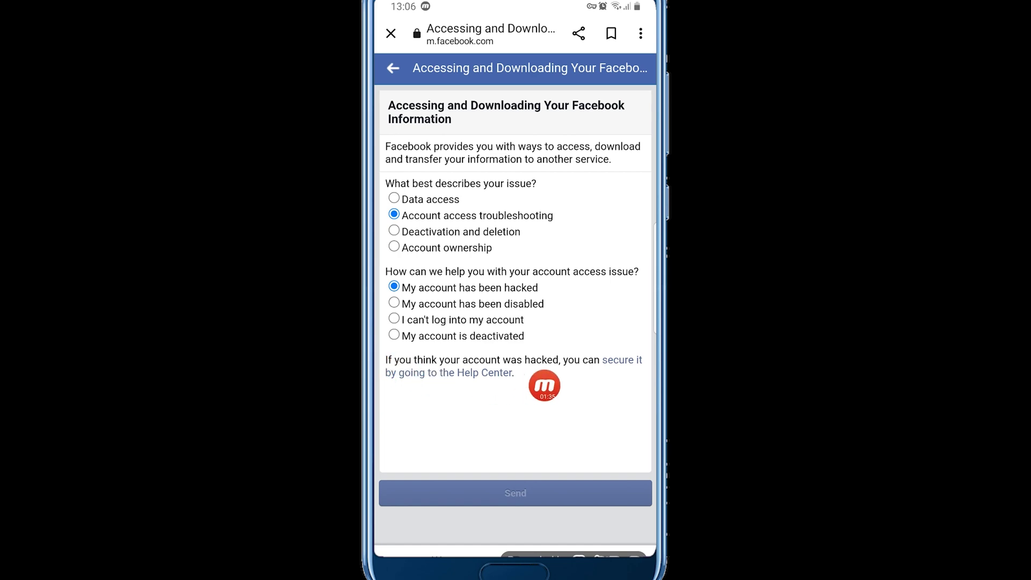
click(478, 372)
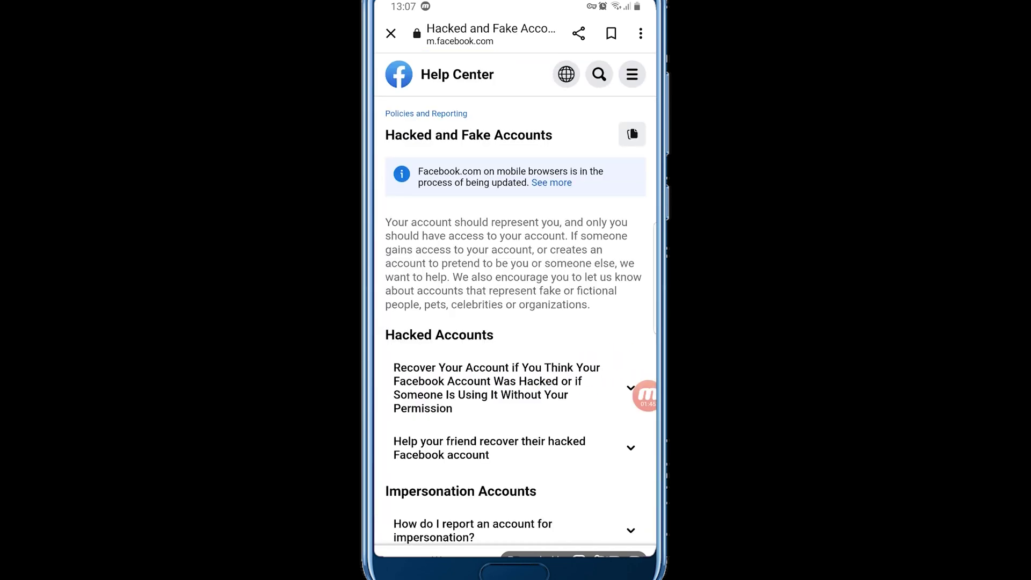
scroll(516, 322, down, 5)
scroll(516, 322, up, 2)
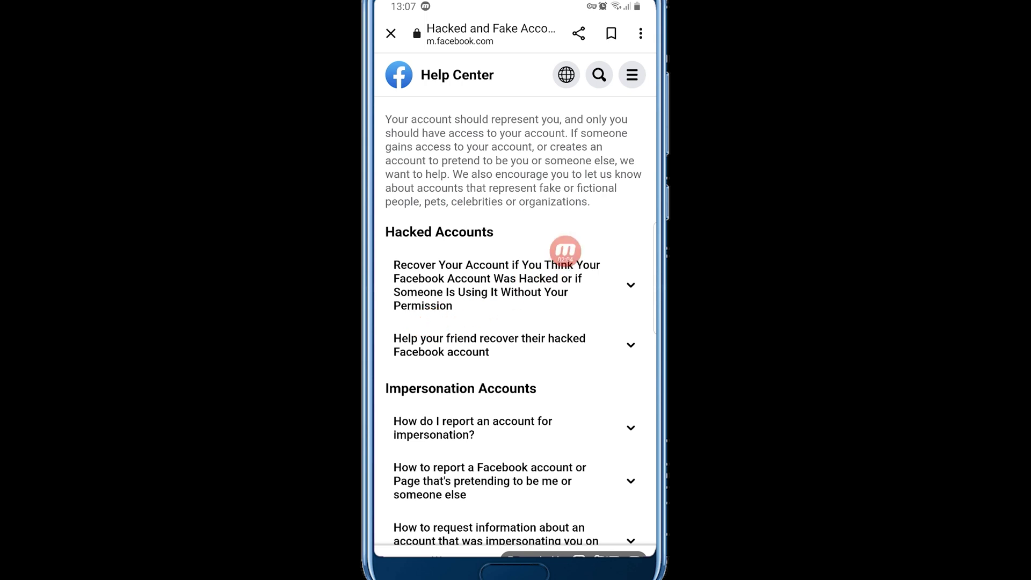
Expand the 'Recover Your Account if You Think…' topic to reach guided help.
click(511, 285)
scroll(515, 363, down, 2)
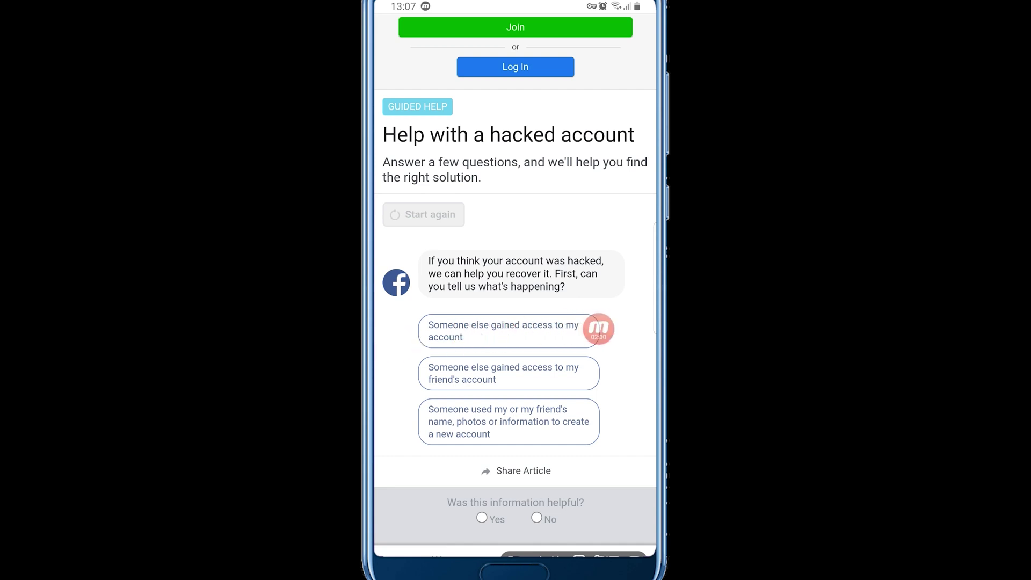
Answer that someone else gained access and login fails, then open the login/identify page.
click(508, 331)
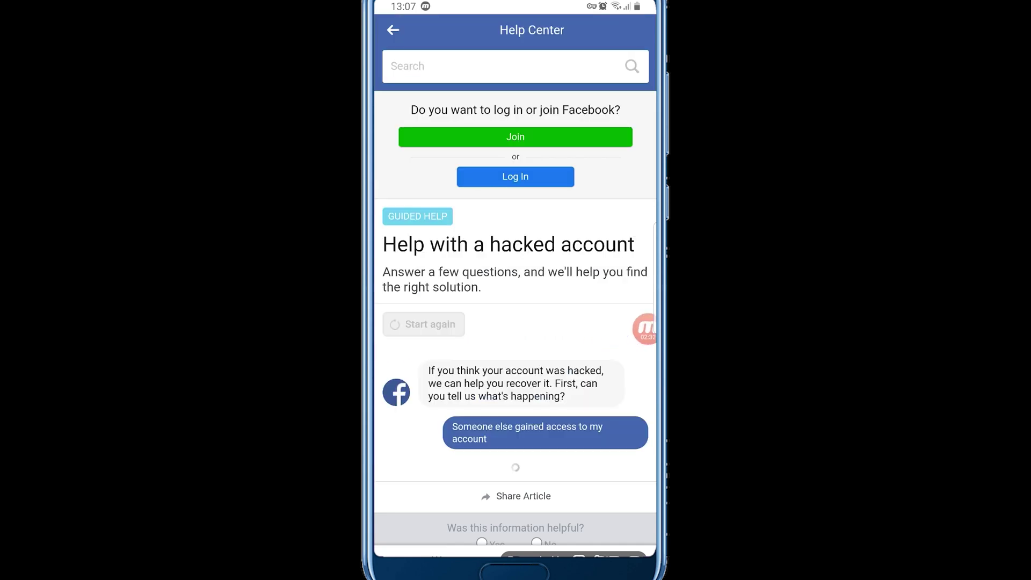
scroll(517, 323, down, 3)
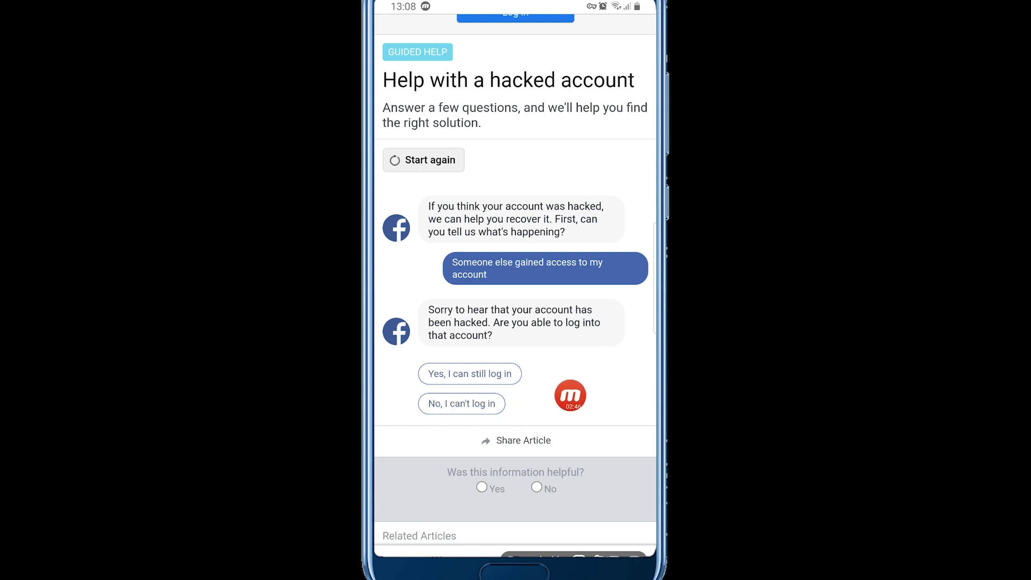
click(462, 403)
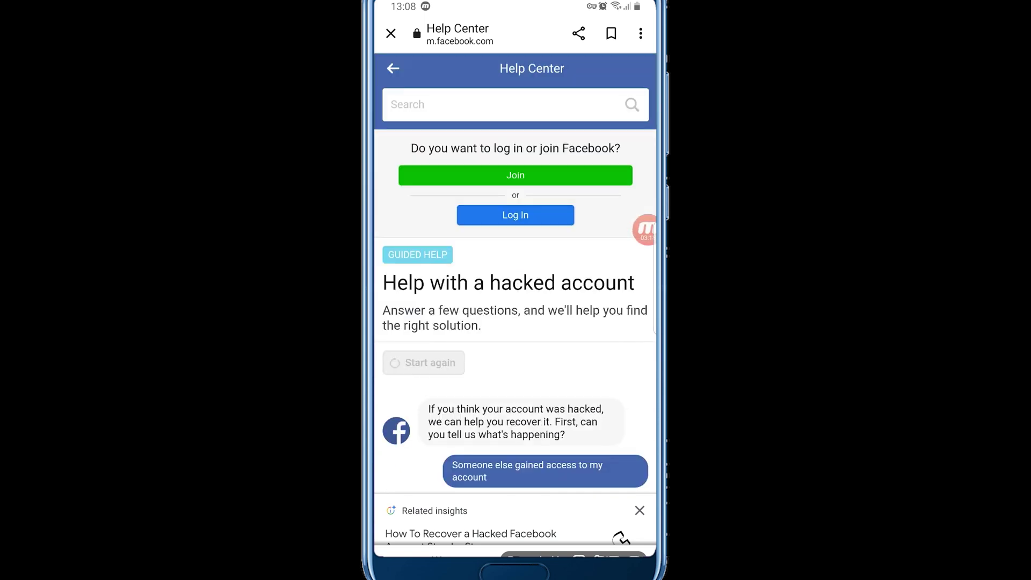
scroll(516, 323, down, 5)
scroll(516, 322, down, 5)
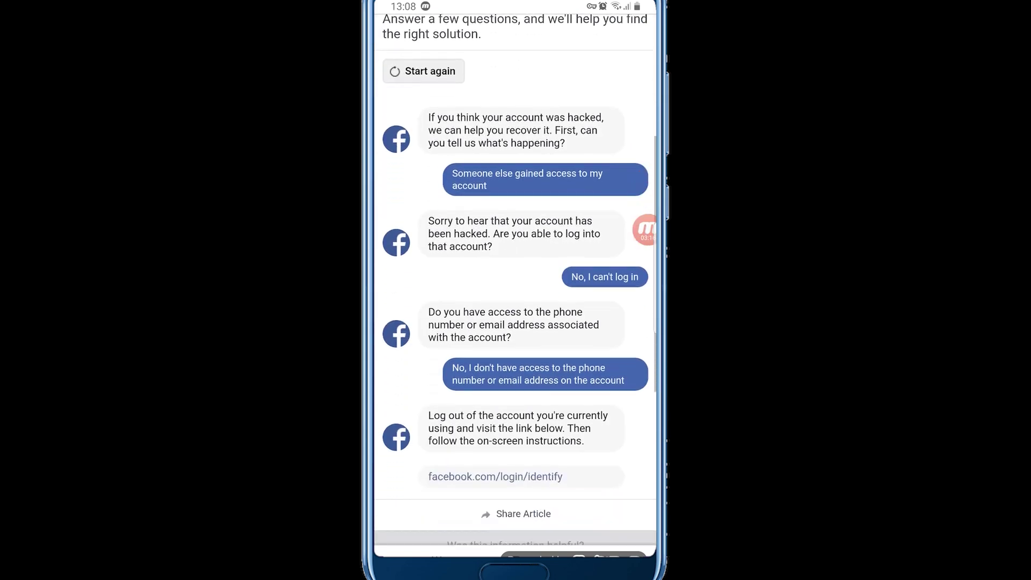
scroll(516, 322, down, 3)
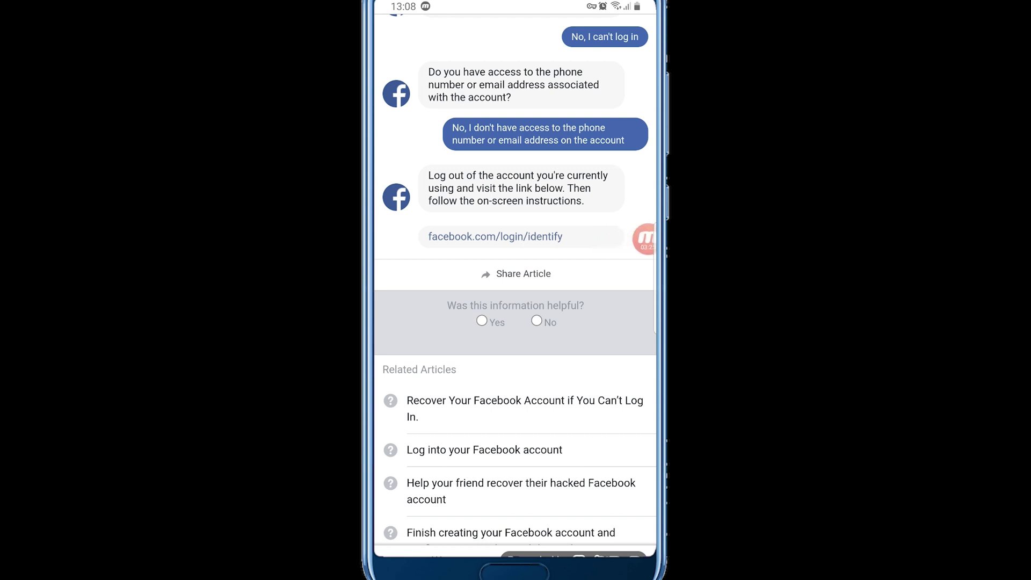
click(496, 236)
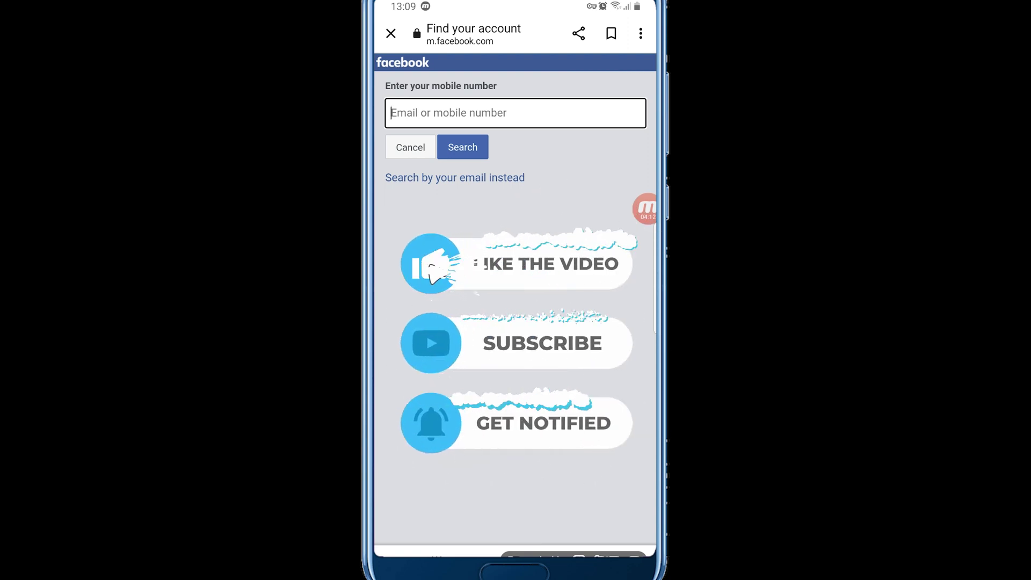
Look up accounts named 'Skill Skill' on the Find your account page.
click(517, 112)
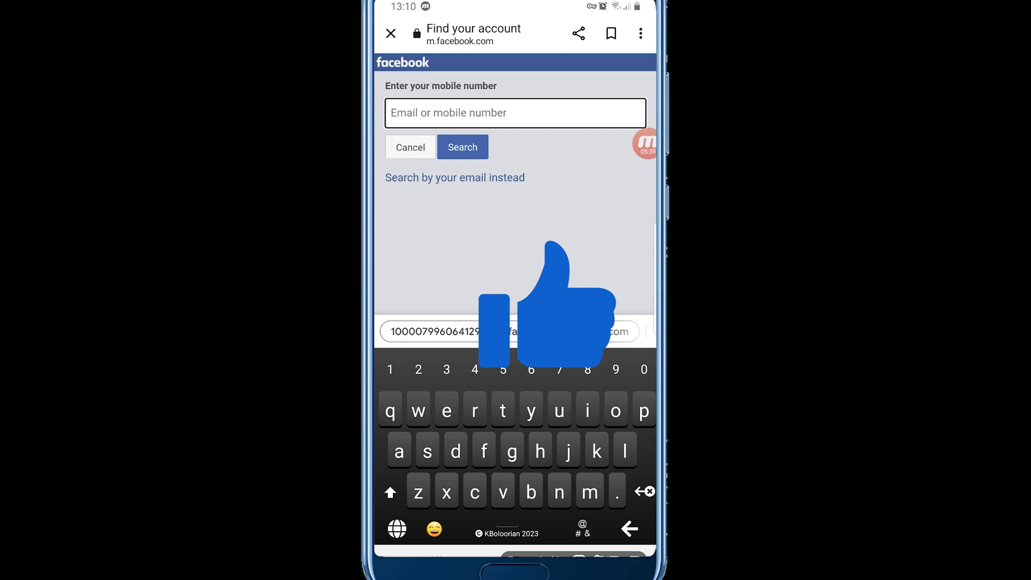
text(s)
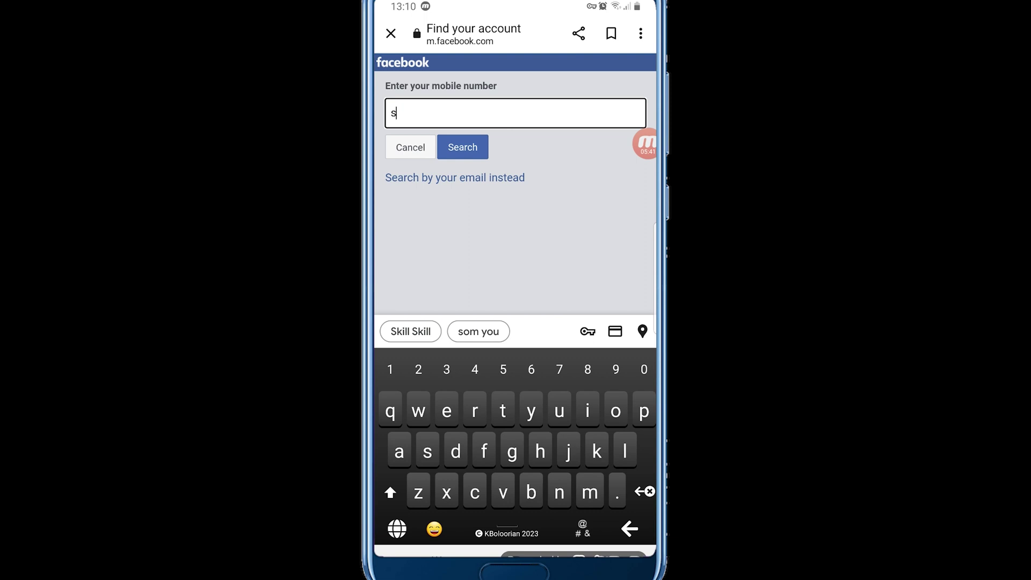
click(412, 331)
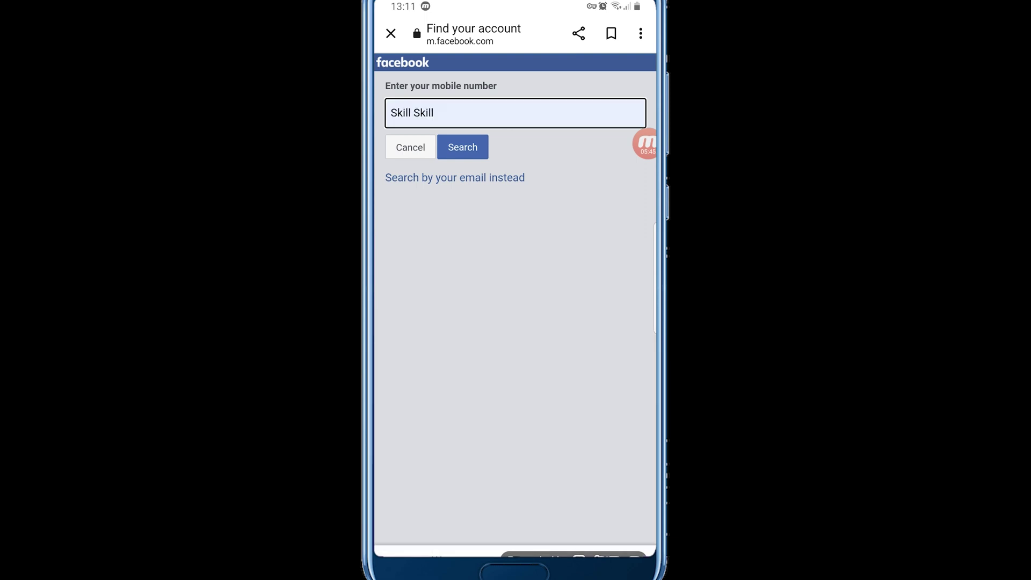
click(463, 147)
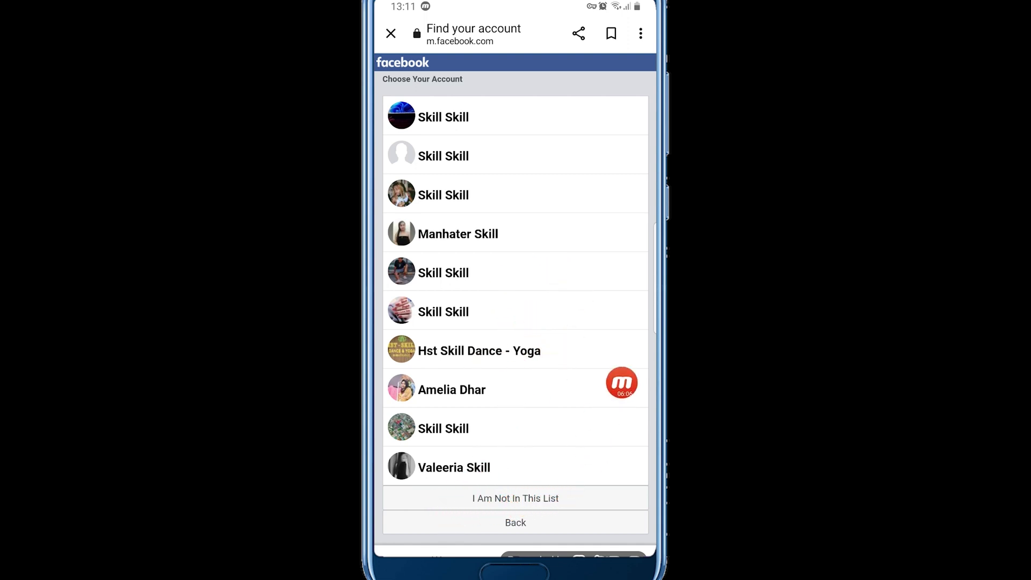
Select the first Skill Skill account and confirm the choice.
click(516, 117)
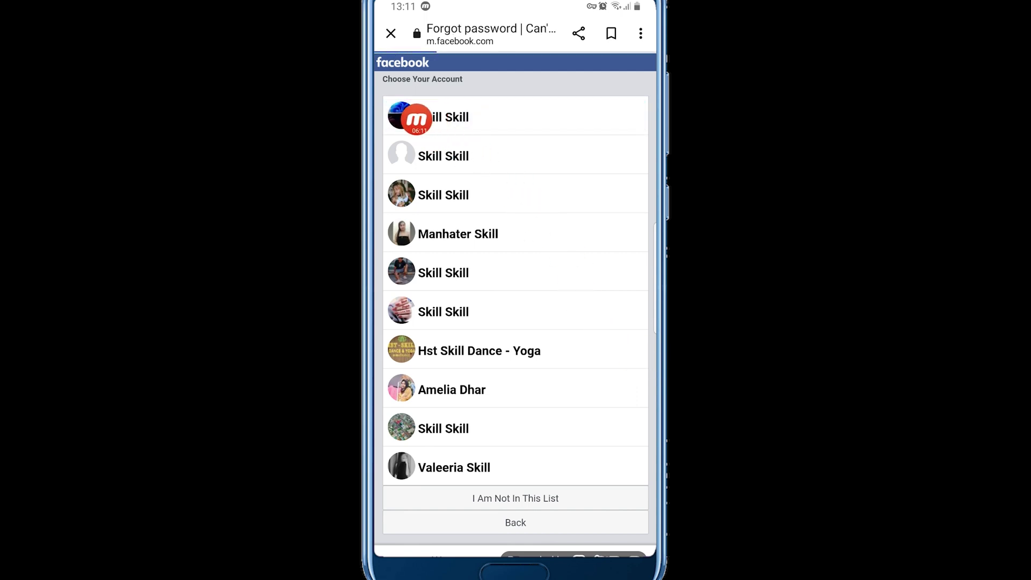
click(418, 119)
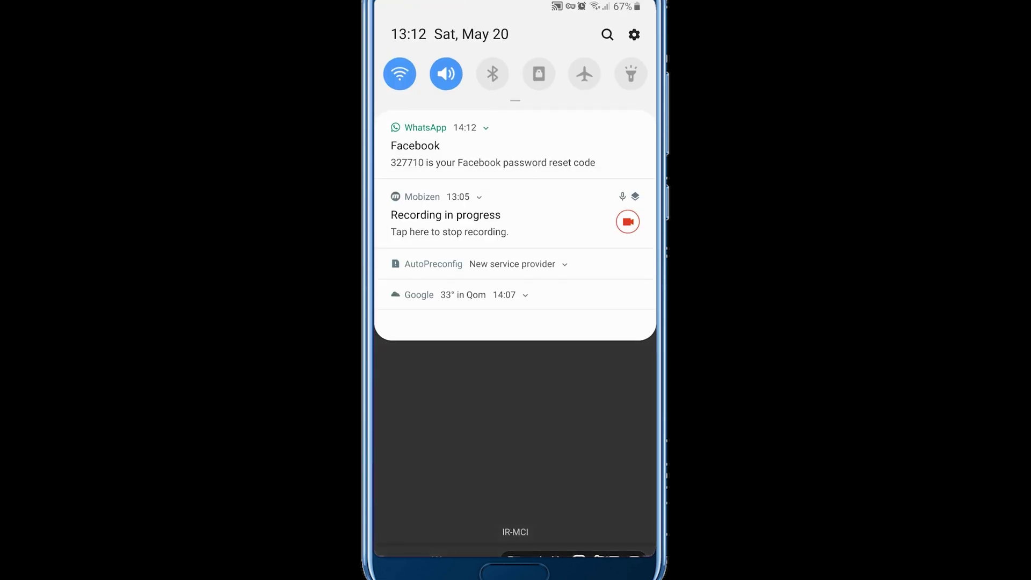
click(551, 317)
click(479, 318)
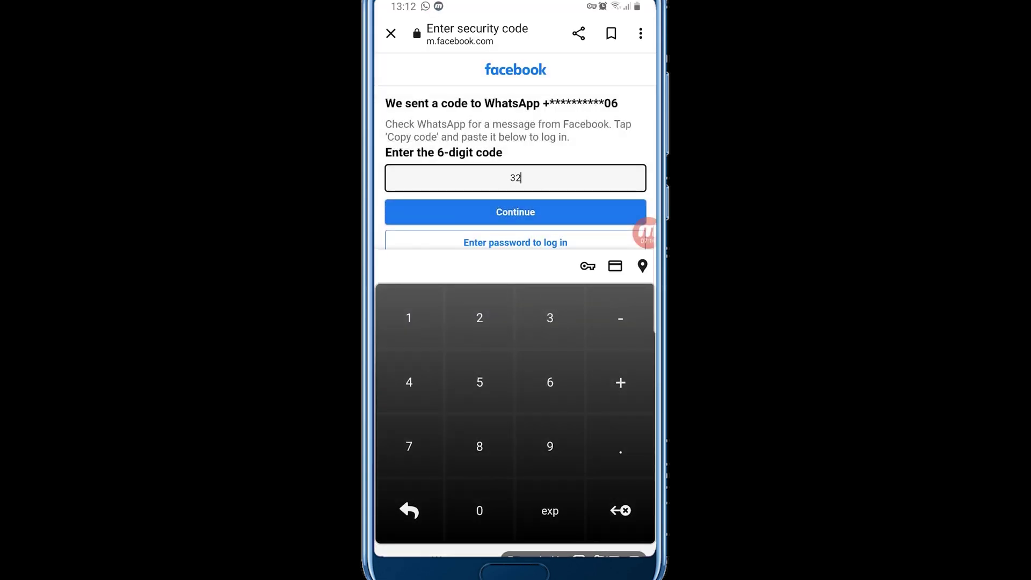
drag(516, 7, 516, 241)
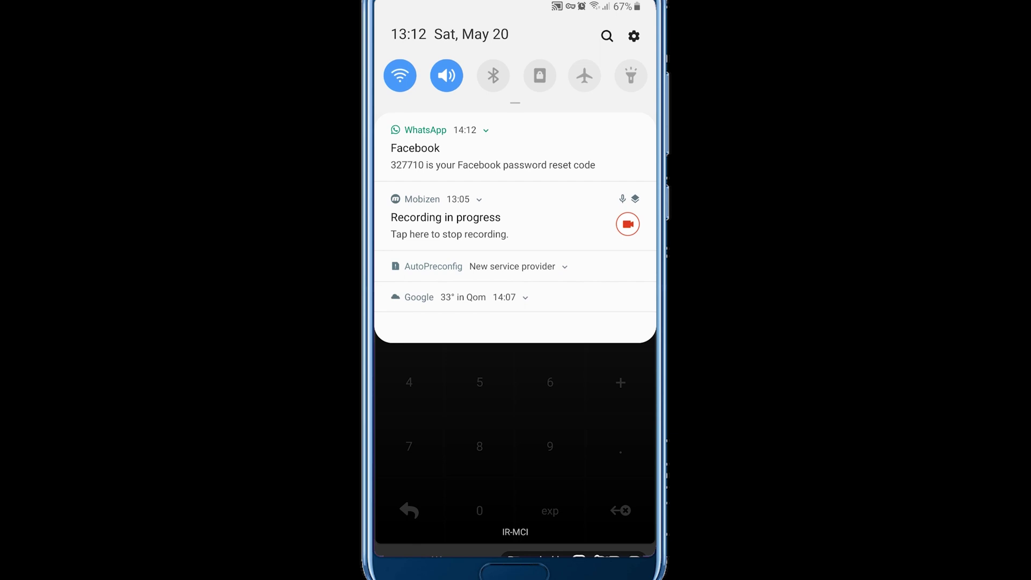
drag(516, 331, 516, 81)
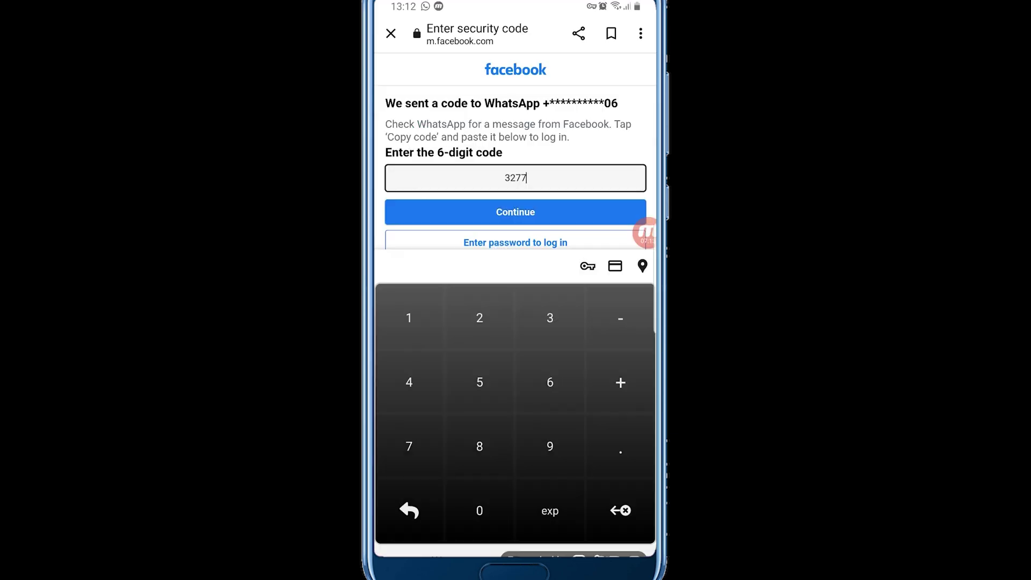
click(409, 318)
click(515, 212)
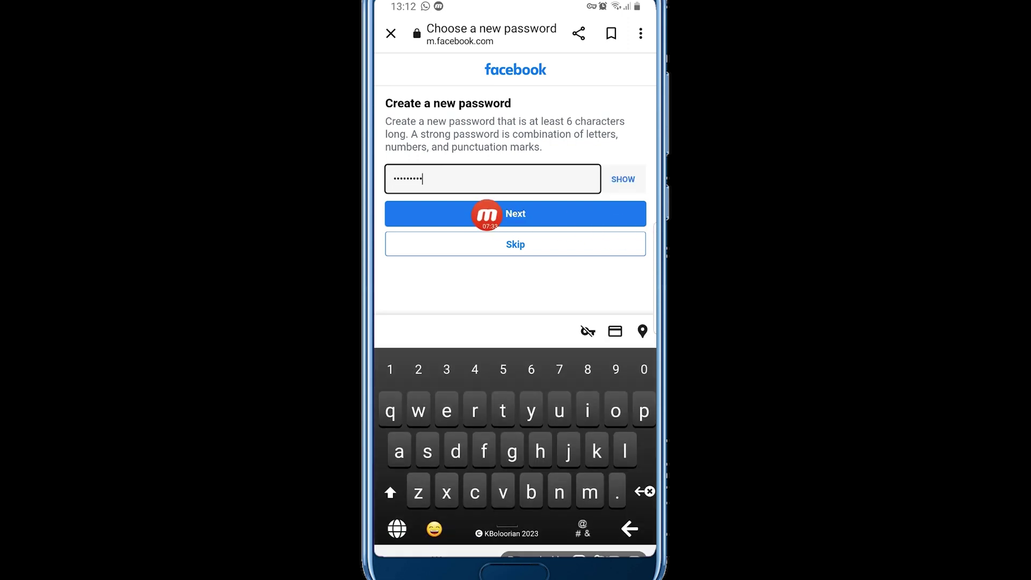
Save the new password and open the account in the Facebook app just once.
click(516, 214)
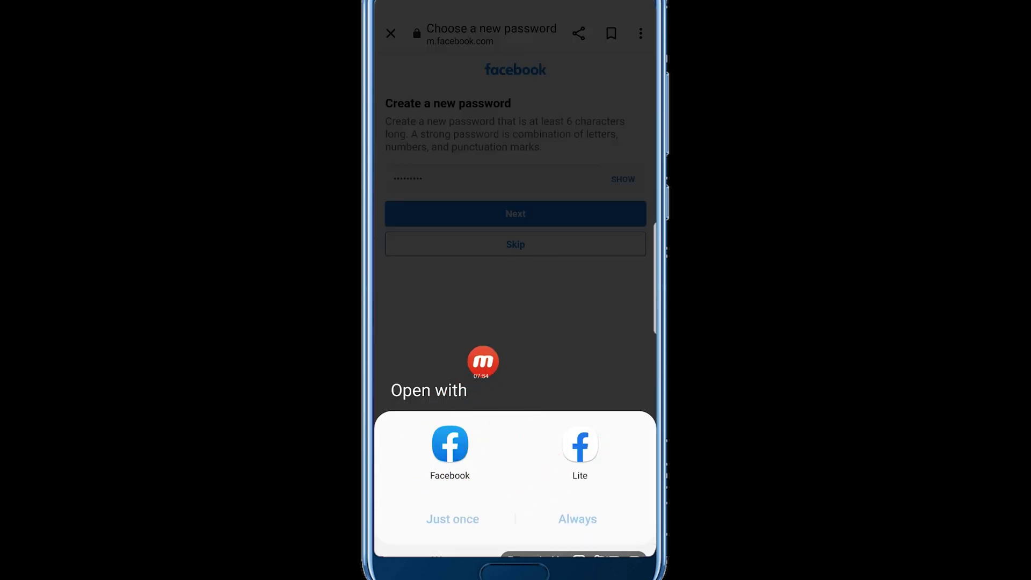
click(449, 451)
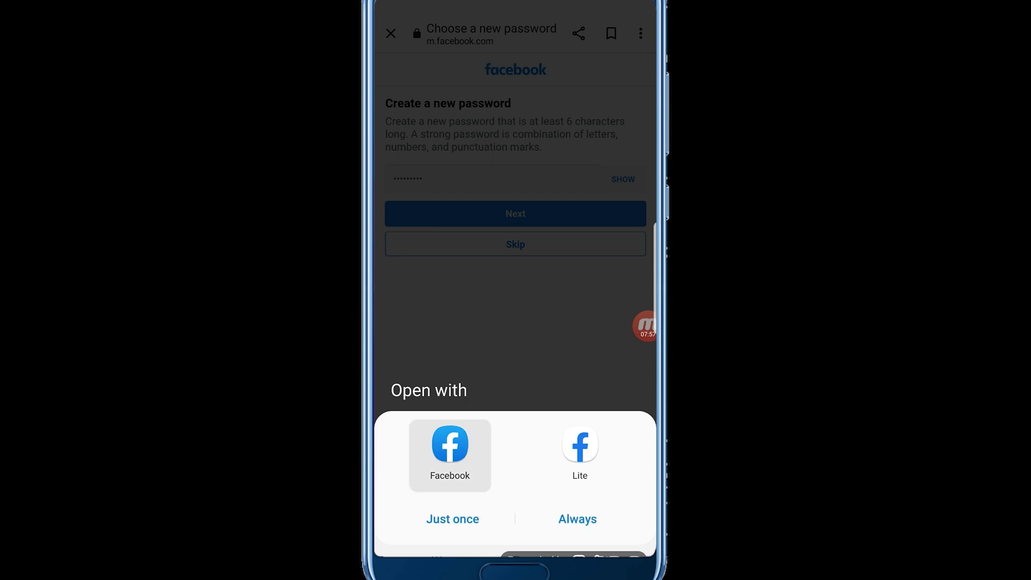
click(463, 516)
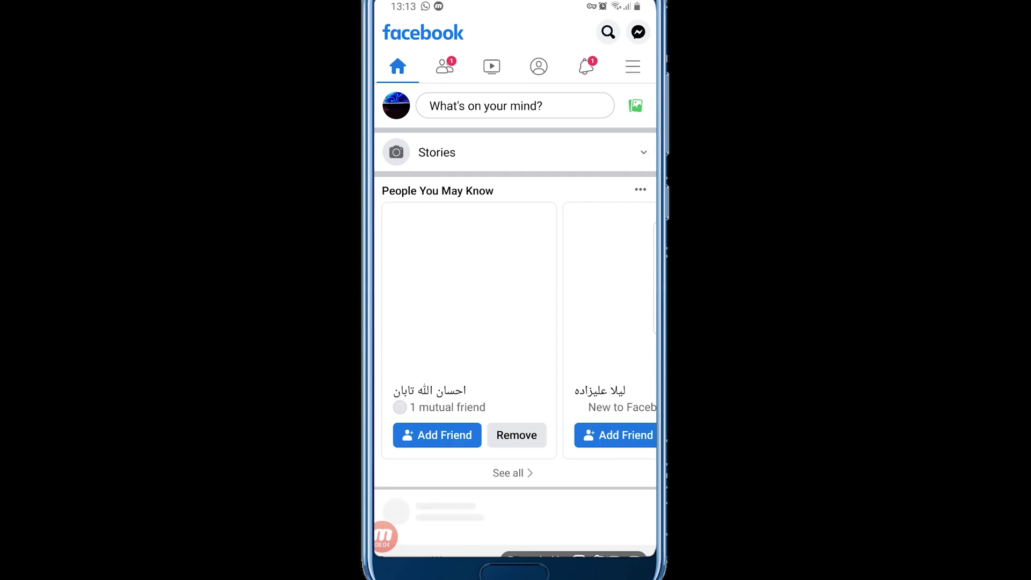
scroll(516, 323, down, 5)
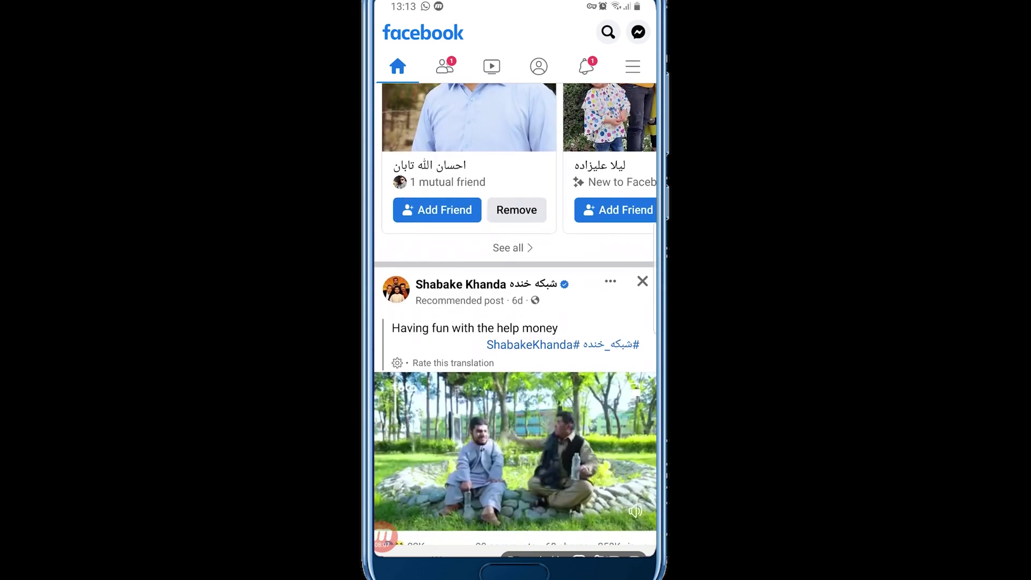
scroll(515, 322, up, 5)
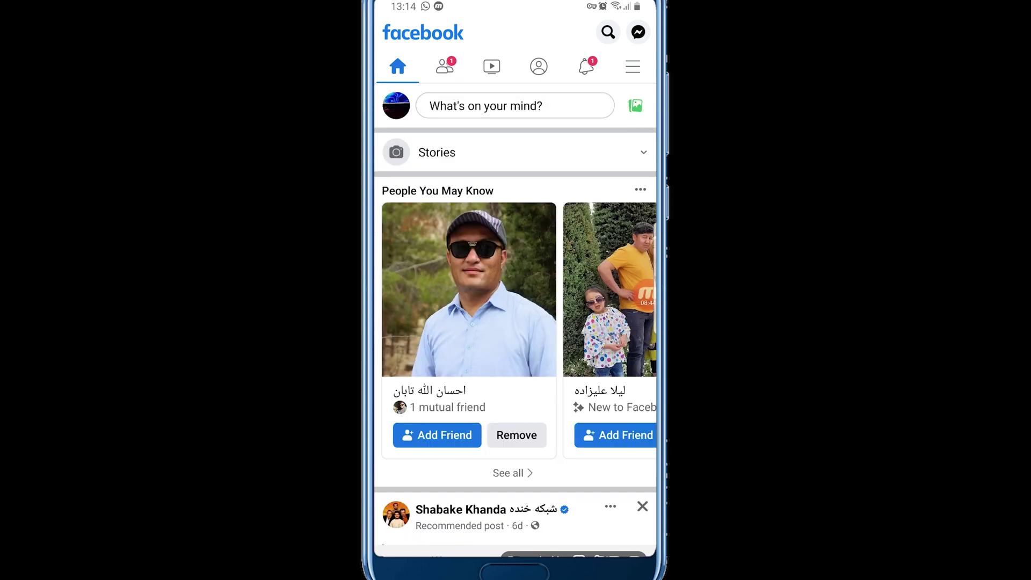